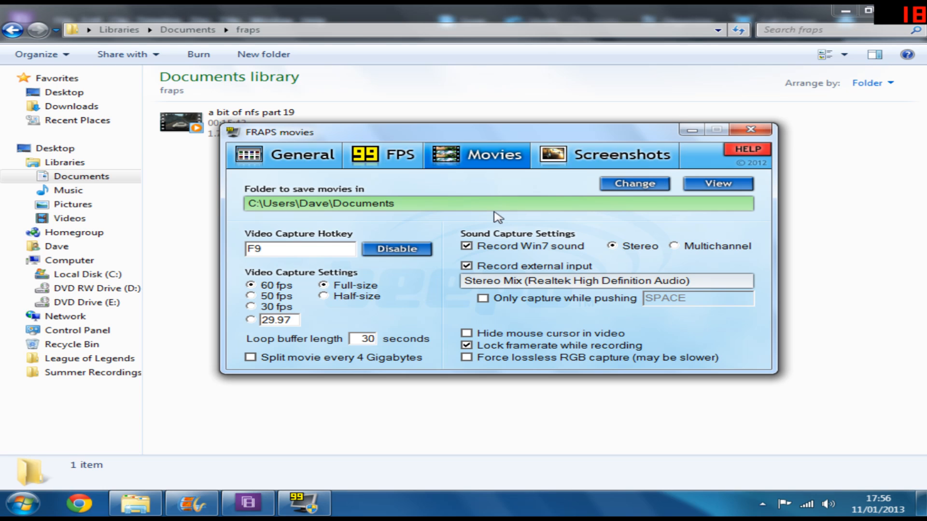
# Step: Minimize the FRAPS settings window
pyautogui.click(430, 14)
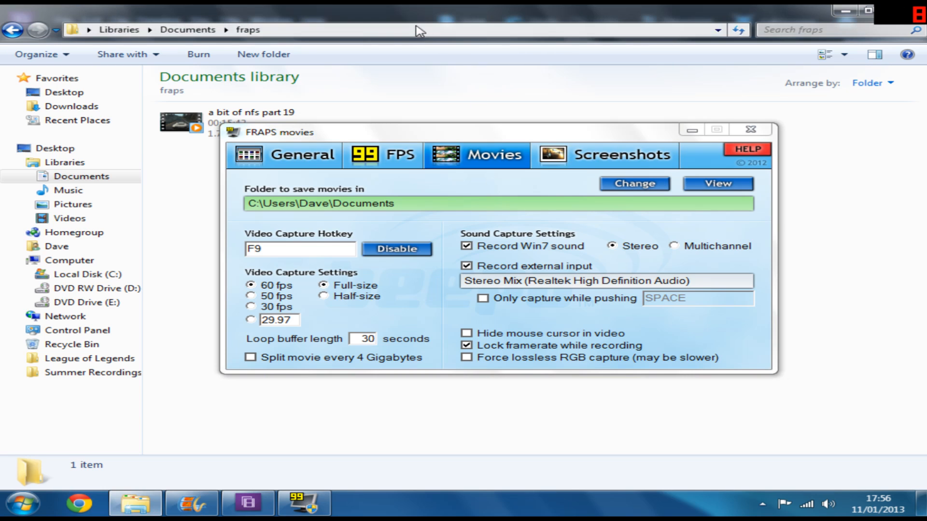
pyautogui.click(691, 130)
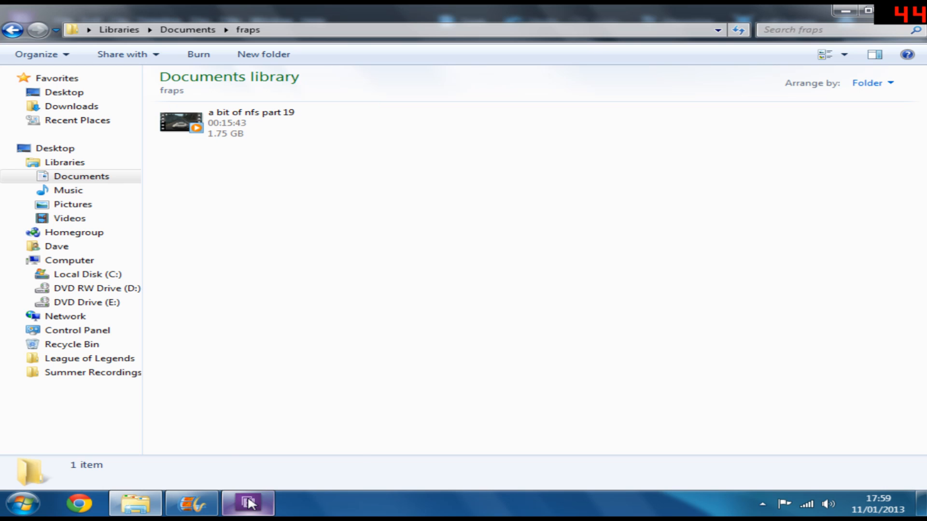
# Step: Import the 'a bit of nfs part 19' video from the fraps folder into the Premiere Elements project media
pyautogui.moveTo(250, 502)
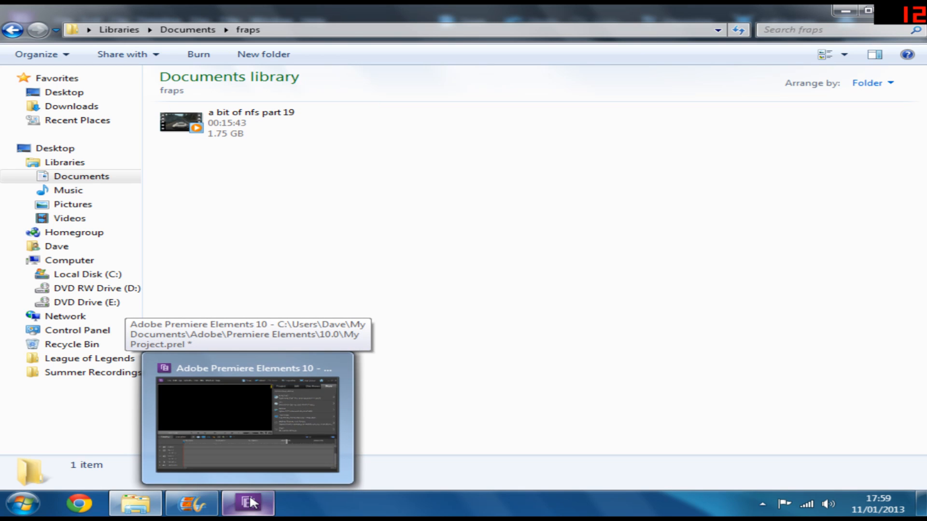
pyautogui.moveTo(183, 123); pyautogui.dragTo(705, 90)
pyautogui.click(637, 50)
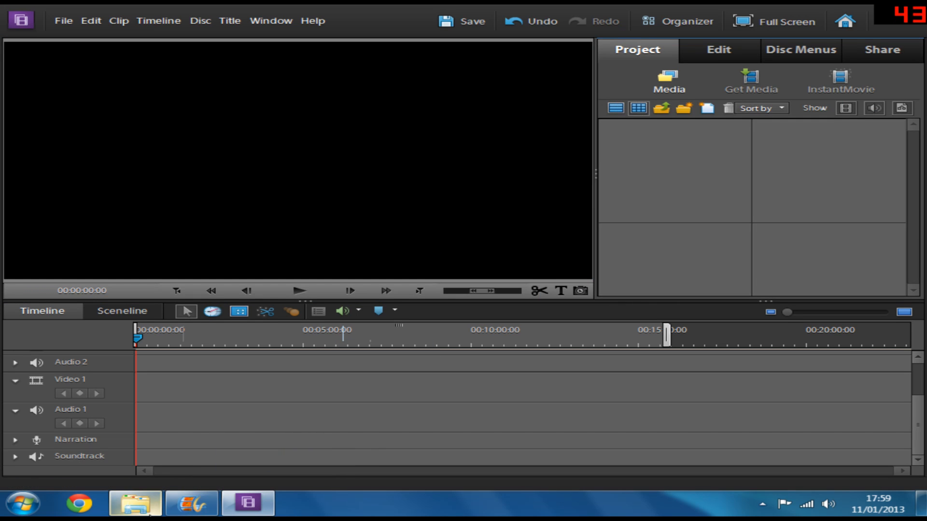
pyautogui.click(141, 508)
pyautogui.moveTo(217, 134); pyautogui.dragTo(704, 198)
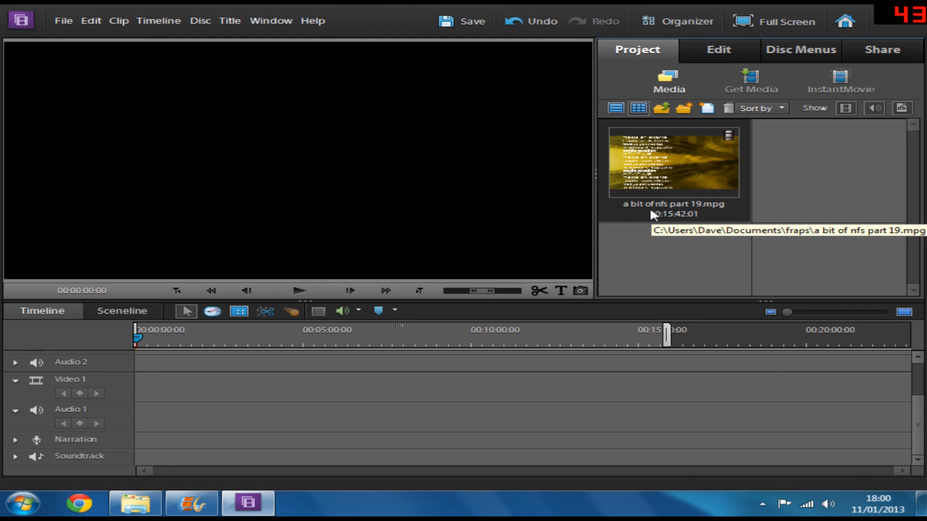
# Step: Place the clip on the timeline, keeping the current project settings preset
pyautogui.moveTo(672, 192); pyautogui.dragTo(867, 54)
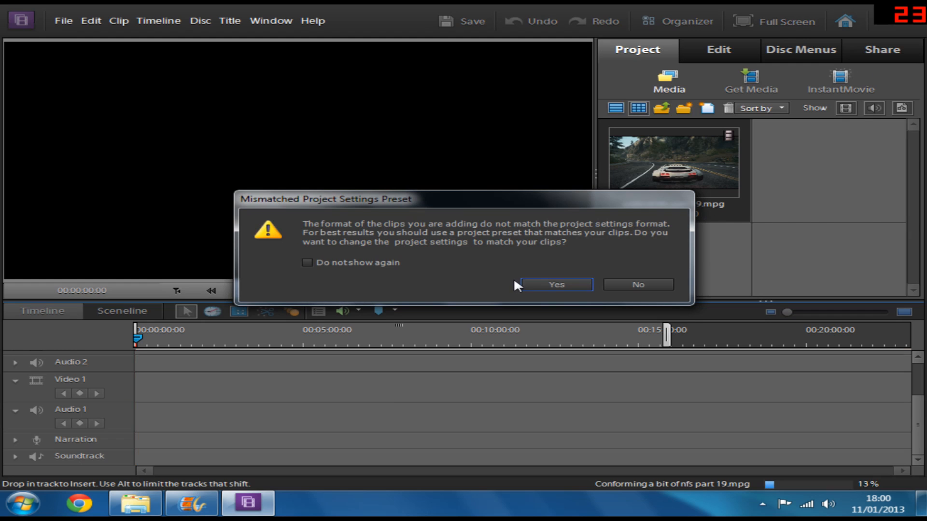
pyautogui.click(629, 284)
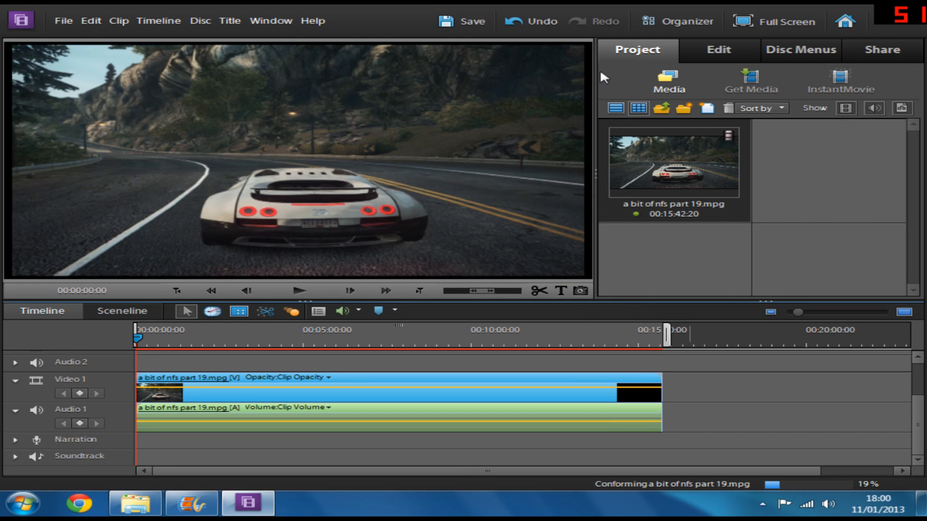
# Step: Start a Computer export and choose MPEG with the HDTV 1080p 29.97 High Quality preset
pyautogui.click(890, 56)
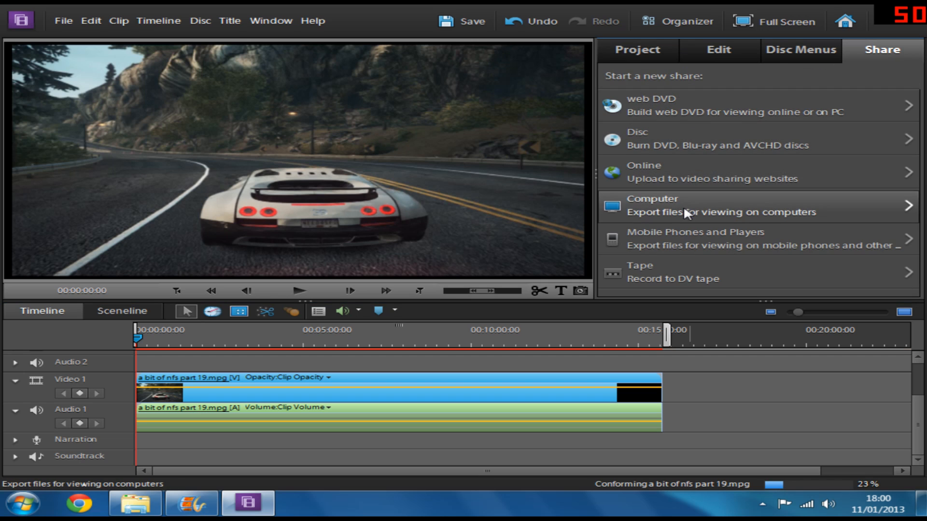
pyautogui.click(697, 203)
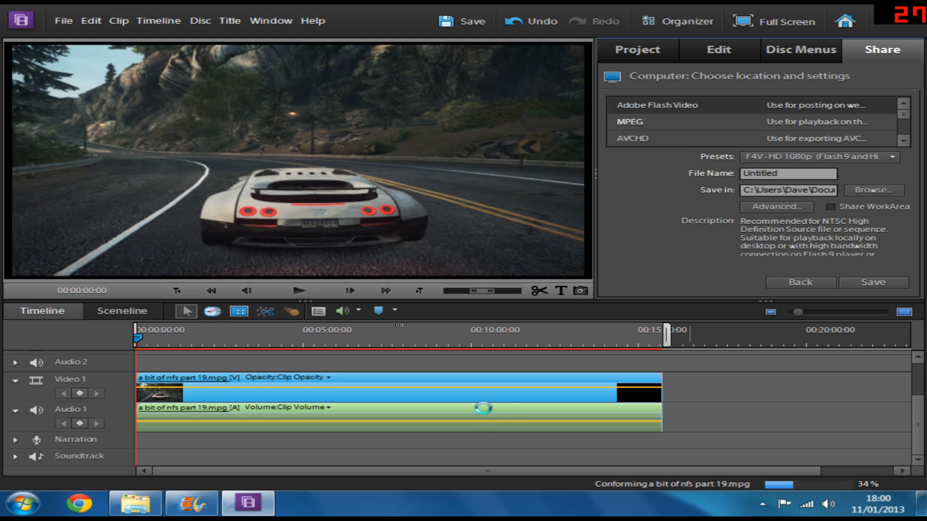
pyautogui.click(628, 122)
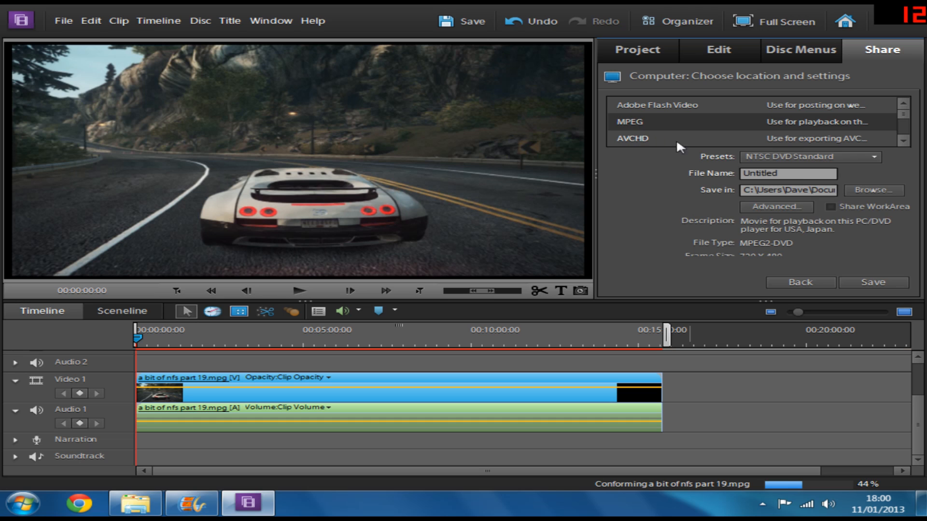
pyautogui.click(807, 157)
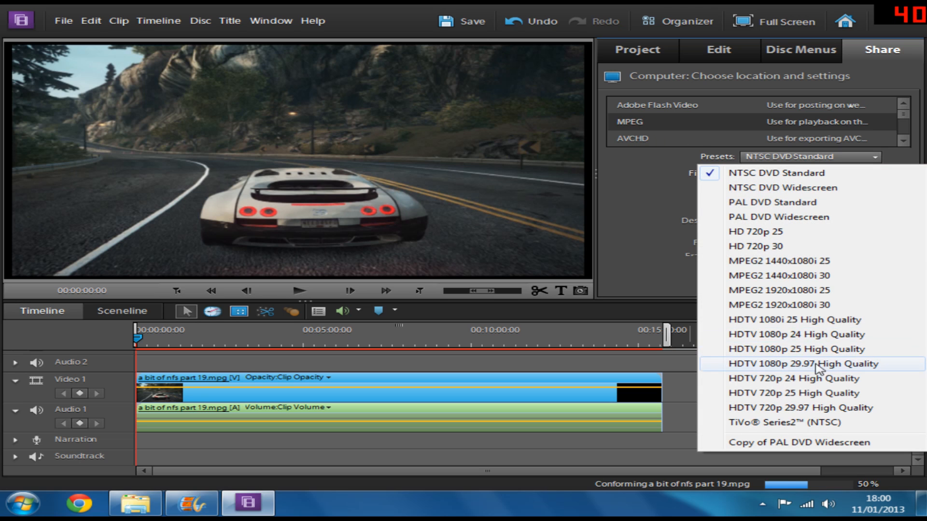
pyautogui.click(815, 369)
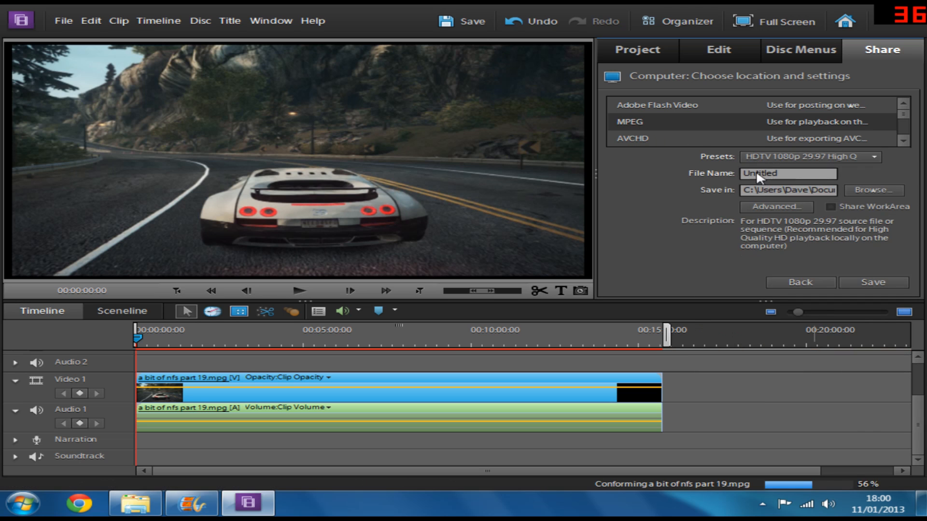
# Step: Switch the export to Adobe Flash Video with the F4V - HD 1080p (Flash 9 and Higher) preset and save it
pyautogui.click(827, 159)
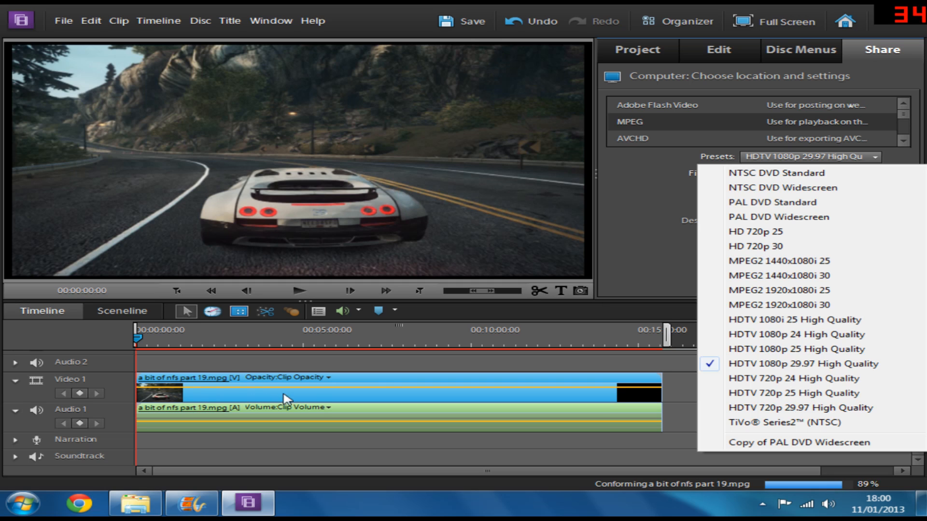
pyautogui.click(625, 265)
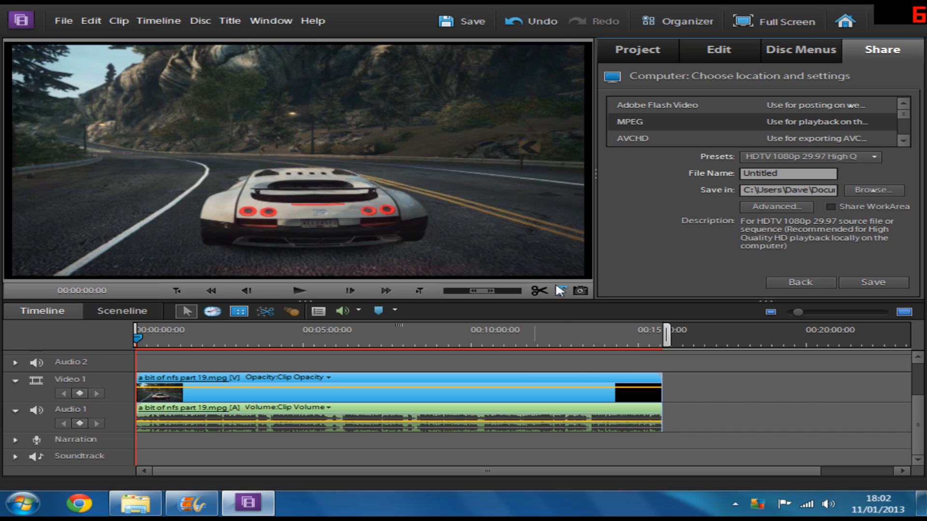
pyautogui.click(645, 108)
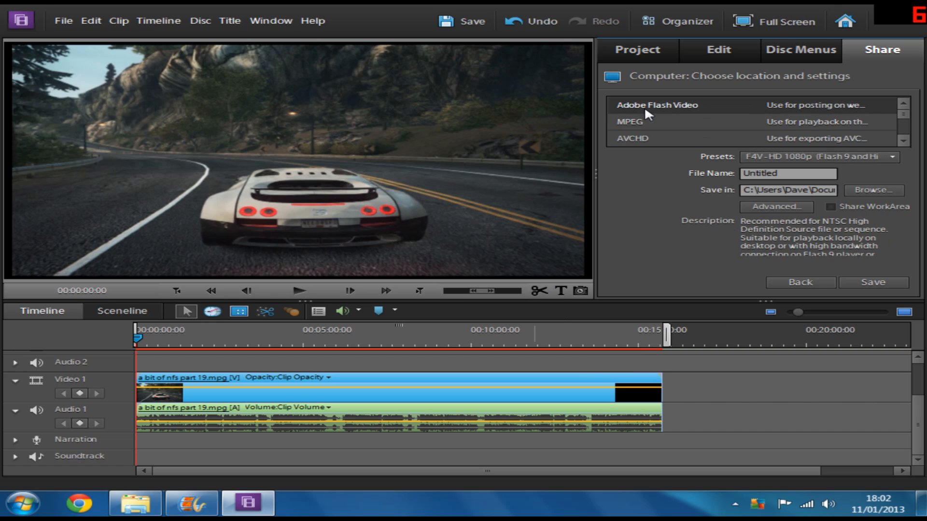
pyautogui.click(785, 161)
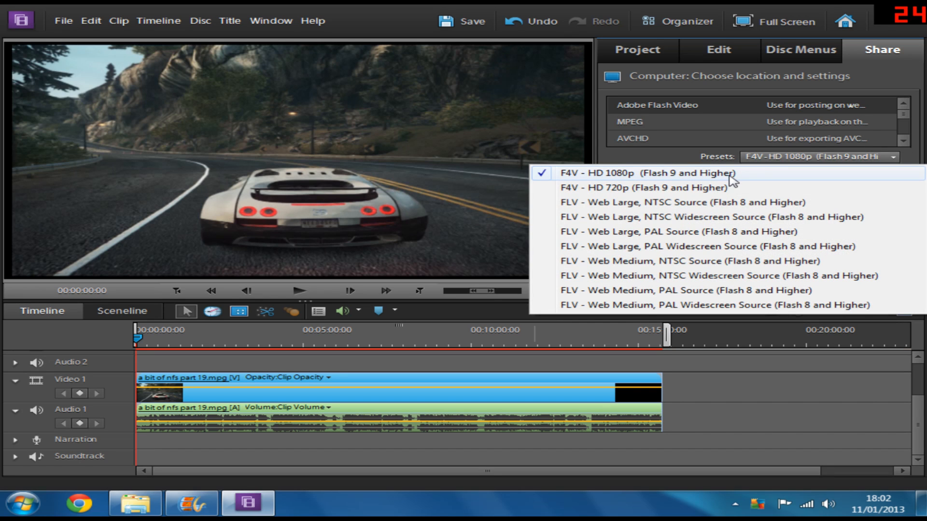
pyautogui.click(730, 176)
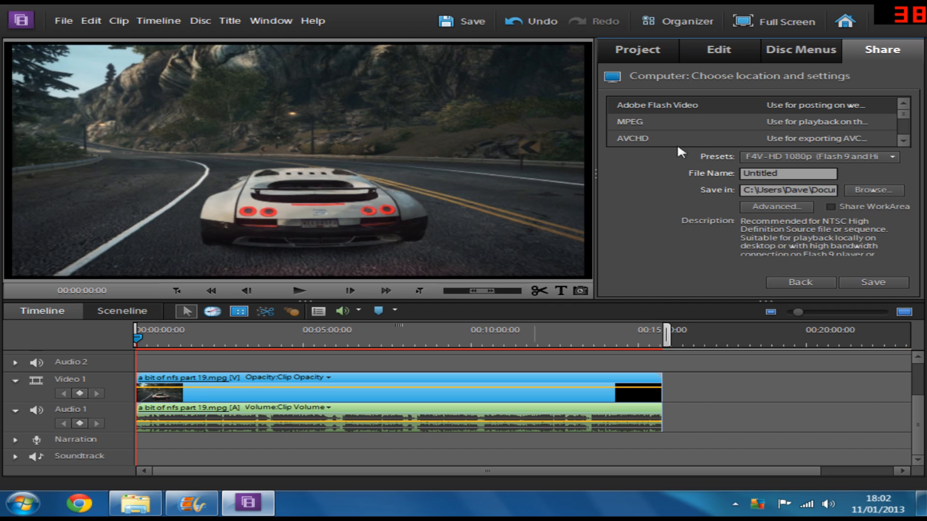
pyautogui.click(857, 286)
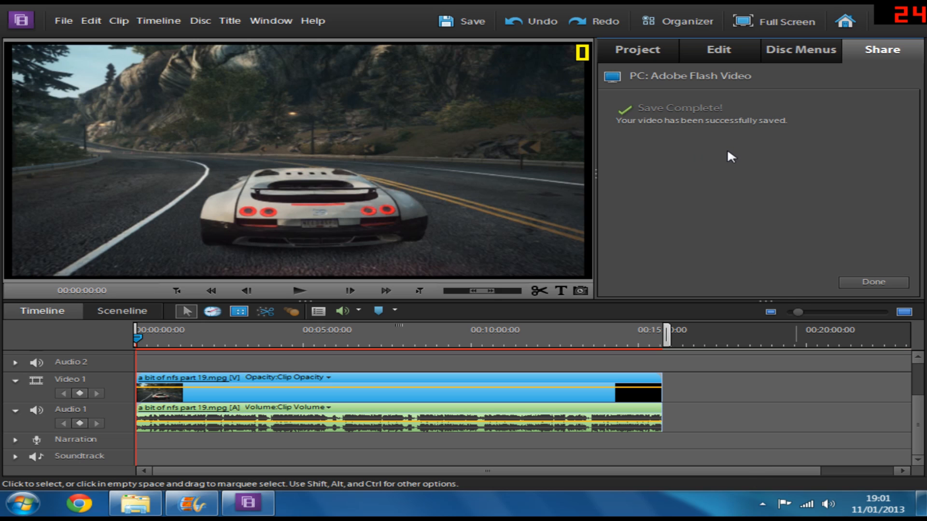
# Step: Add a default text title over the video and finish editing it
pyautogui.click(318, 311)
pyautogui.click(561, 291)
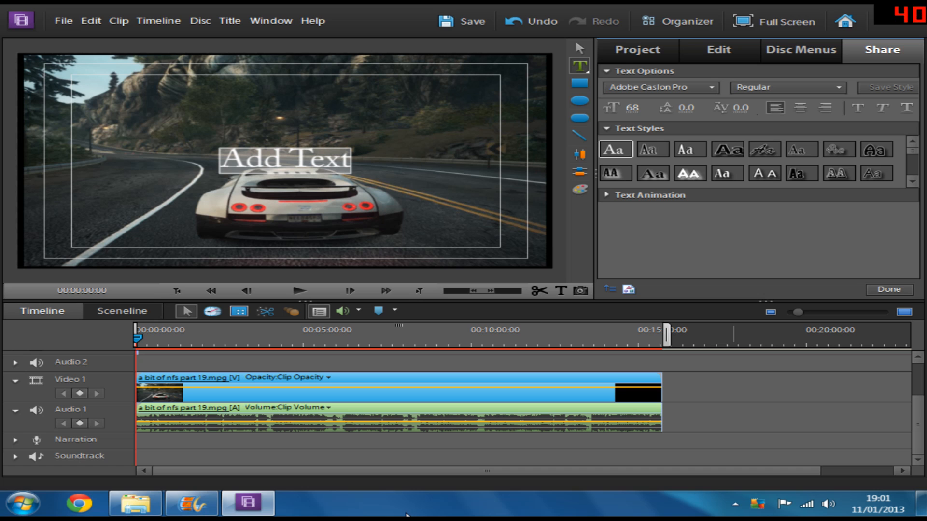
pyautogui.click(888, 294)
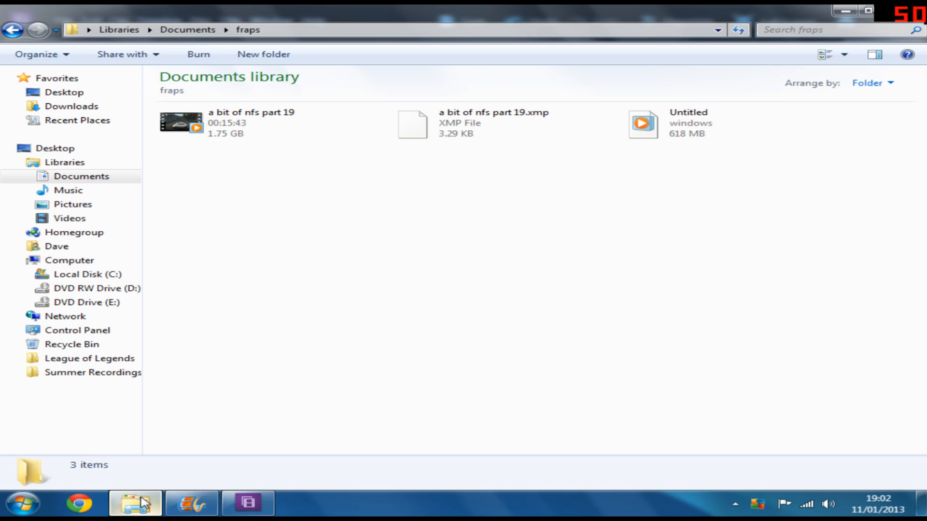
# Step: Switch to Windows Live Movie Maker and add the 'a bit of nfs part 19' video to the project
pyautogui.click(136, 504)
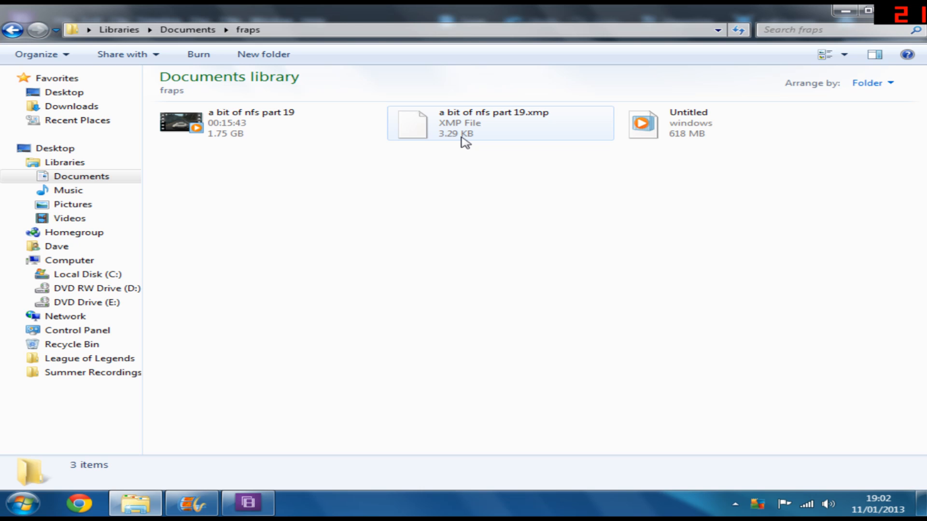
pyautogui.moveTo(235, 505)
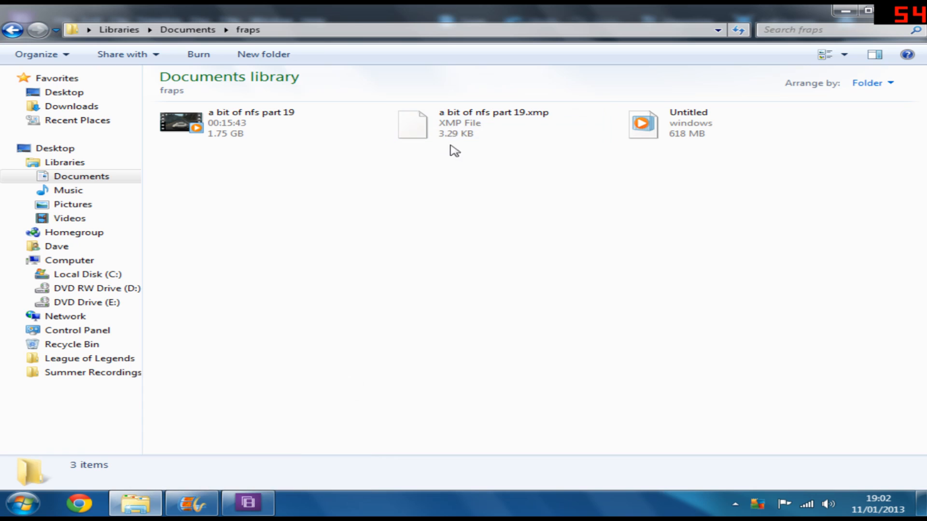
pyautogui.moveTo(455, 134)
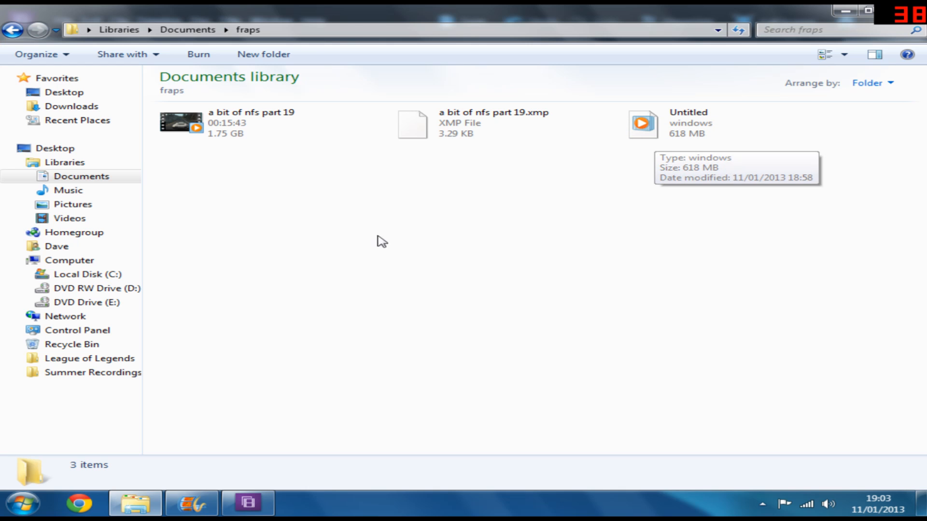
pyautogui.moveTo(179, 124); pyautogui.dragTo(634, 247)
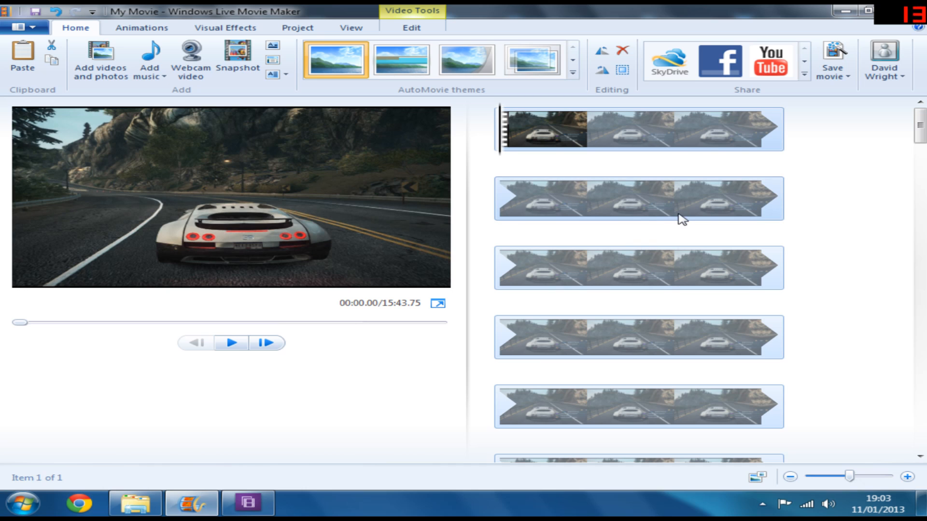
# Step: Create a new custom save setting and set its size to 1920 by 1080 pixels
pyautogui.click(842, 84)
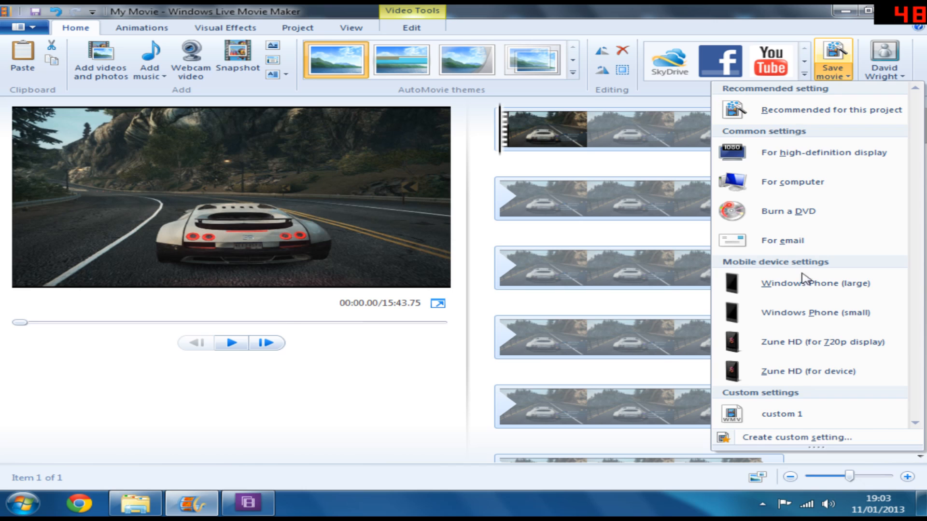
pyautogui.click(799, 438)
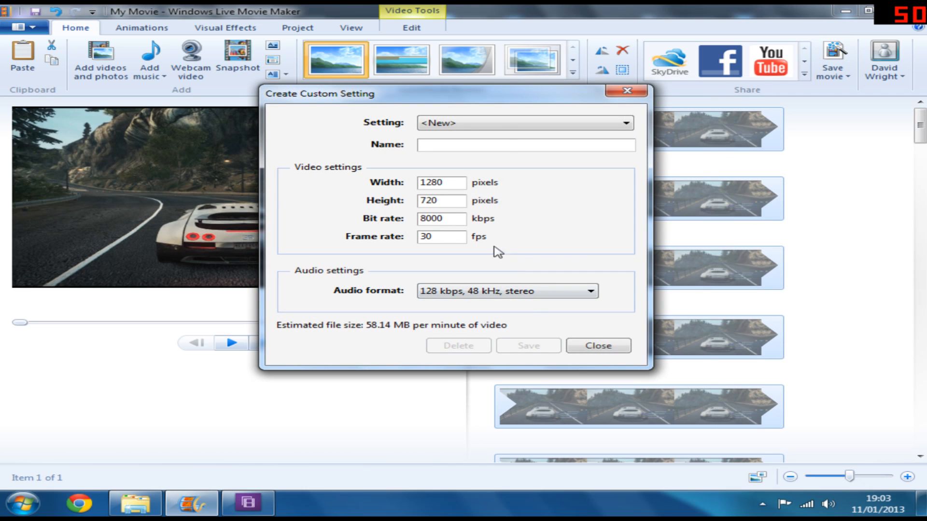
pyautogui.moveTo(444, 182); pyautogui.dragTo(426, 182)
pyautogui.write('920')
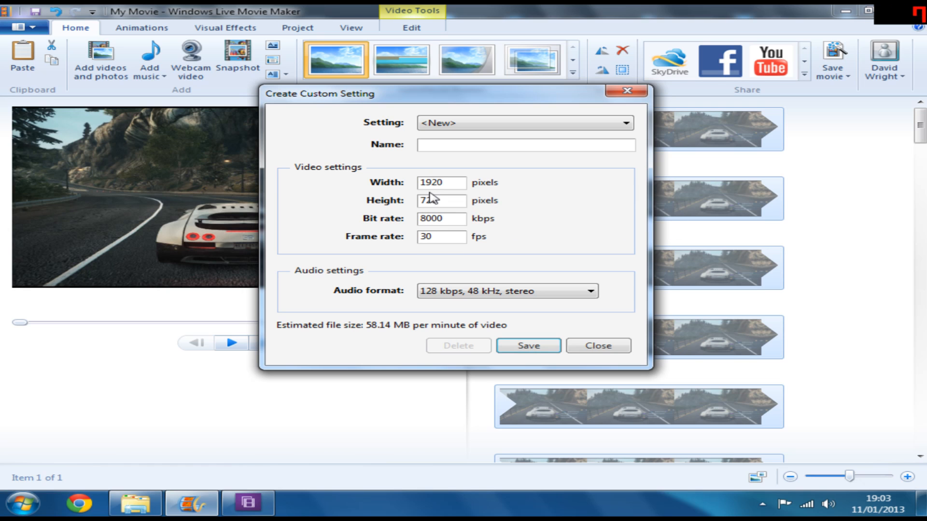
pyautogui.doubleClick(433, 207)
pyautogui.write('1')
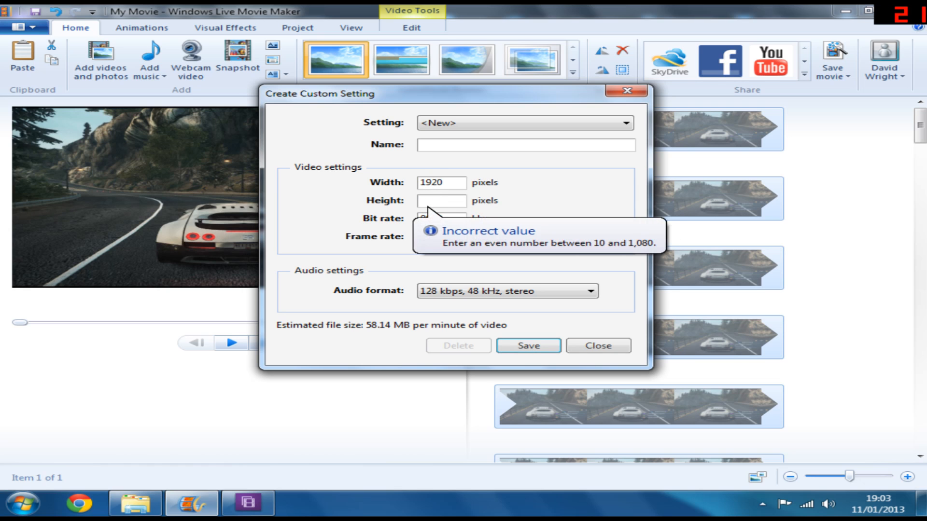
pyautogui.write('080')
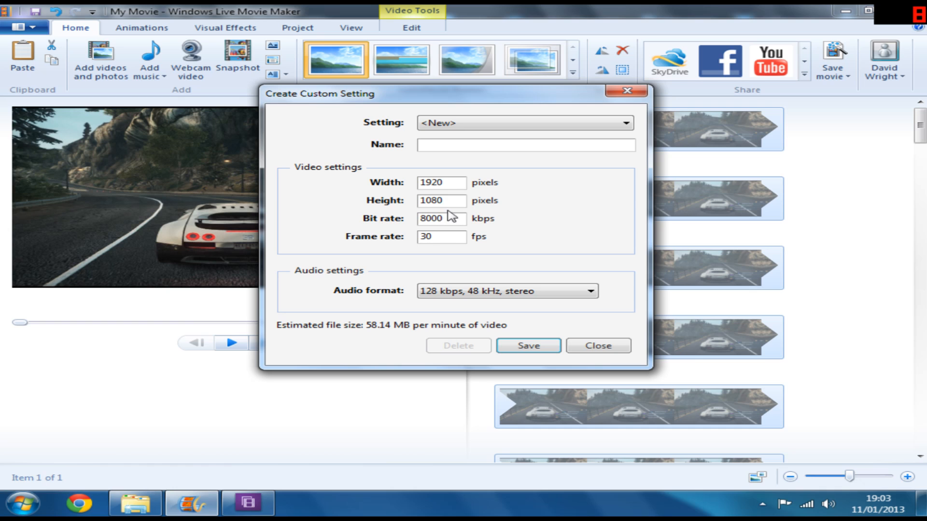
# Step: Set the custom setting's bit rate to 135000 kbps
pyautogui.press('Tab')
pyautogui.press('BackSpace')
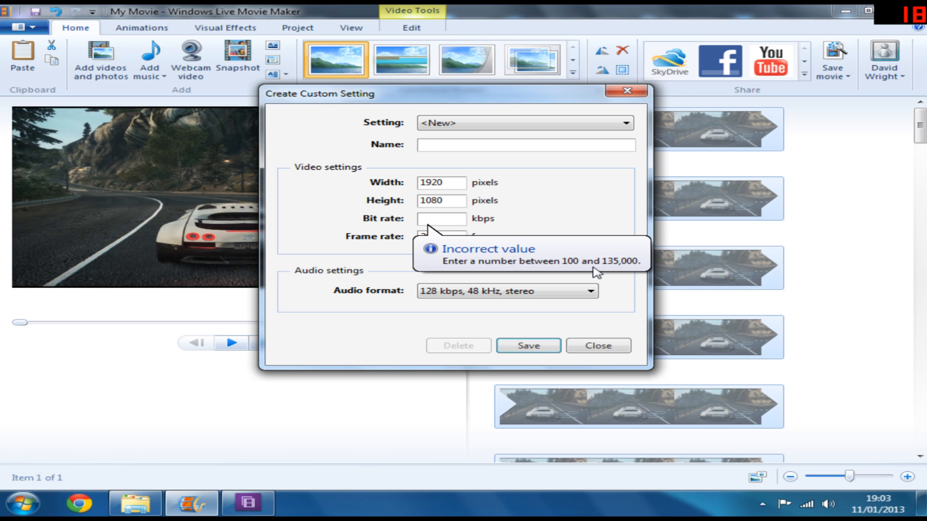
pyautogui.write('1')
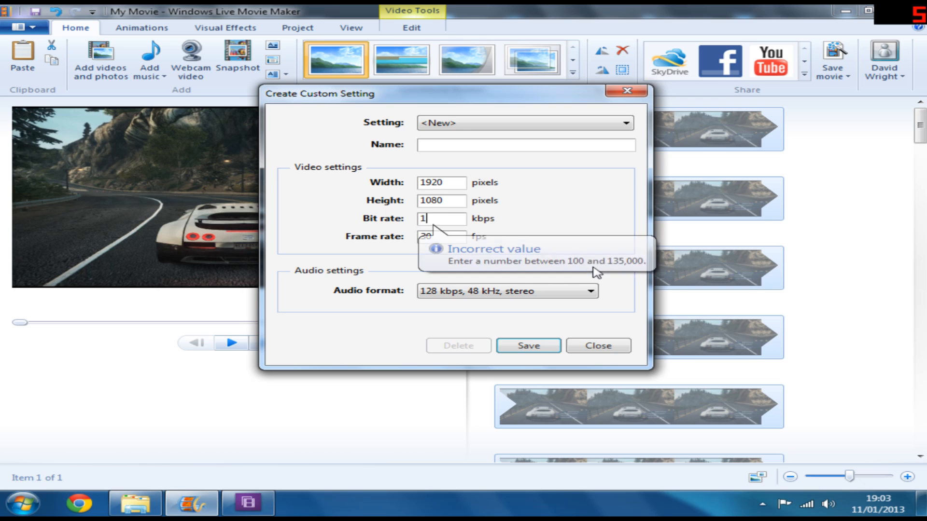
pyautogui.write('35000')
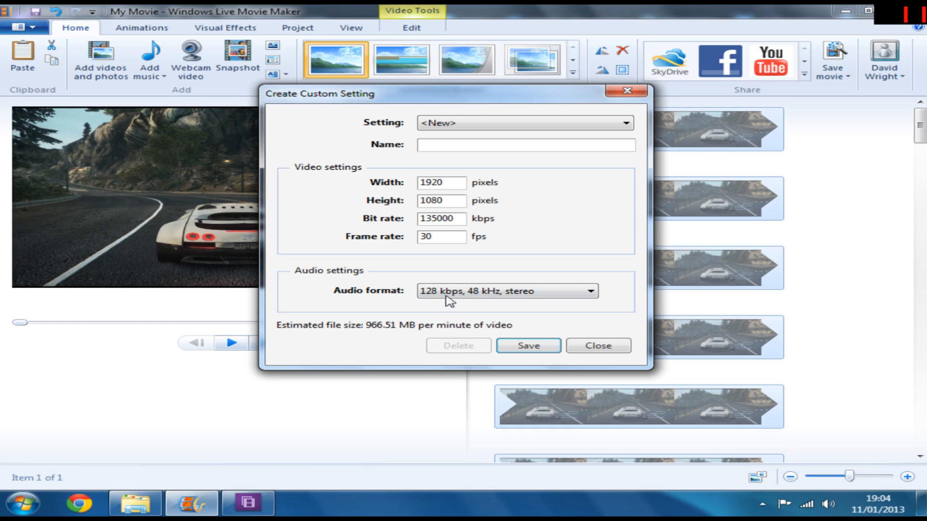
# Step: Load the For high-definition display setting instead, declining to save the custom setting
pyautogui.click(480, 126)
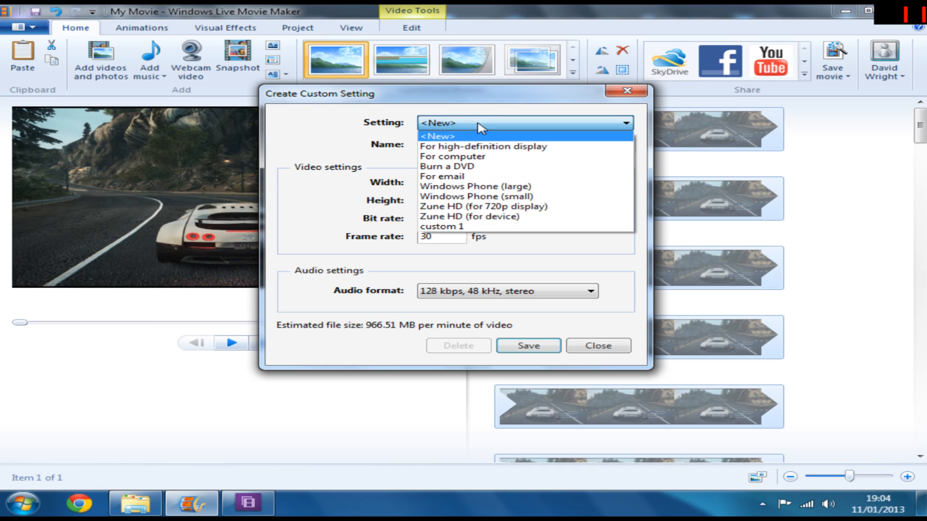
pyautogui.click(484, 149)
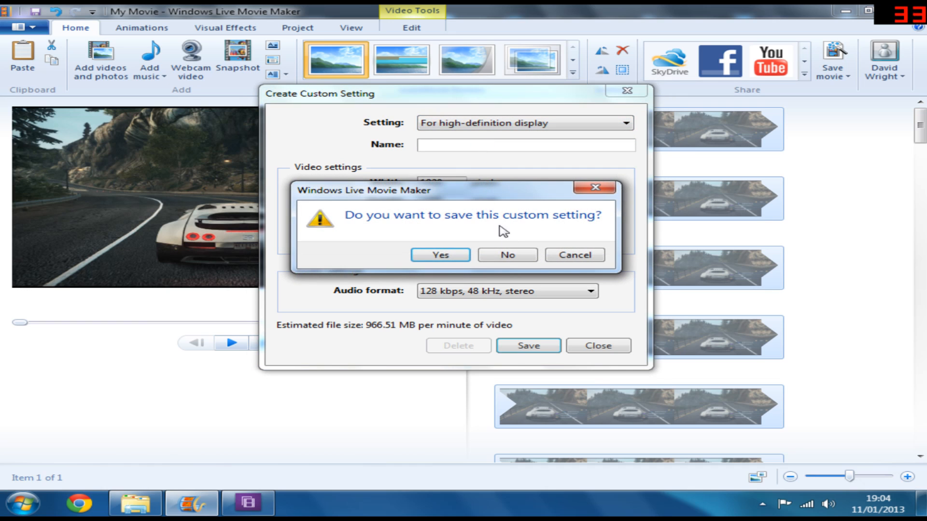
pyautogui.click(503, 256)
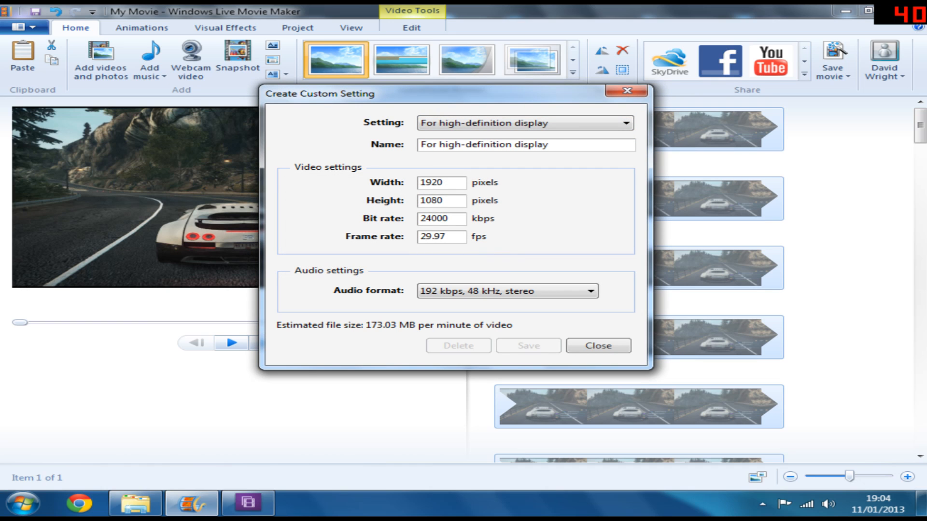